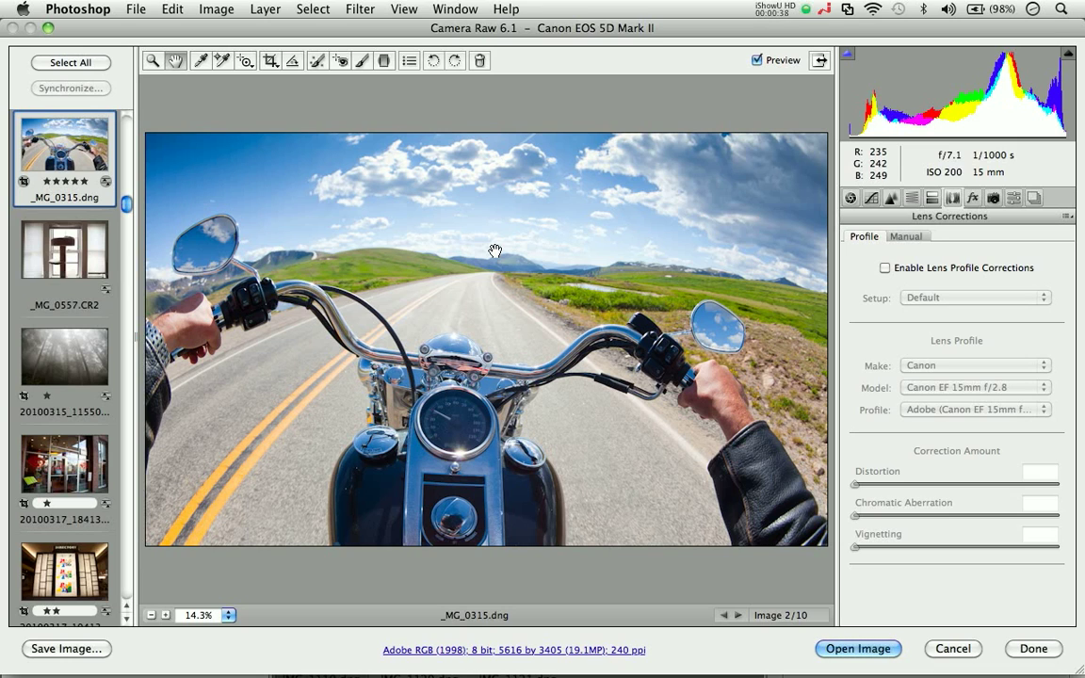
# - Enable lens profile corrections for the motorcycle photo _MG_0315.dng and review the available Canon lens models
pyautogui.click(923, 269)
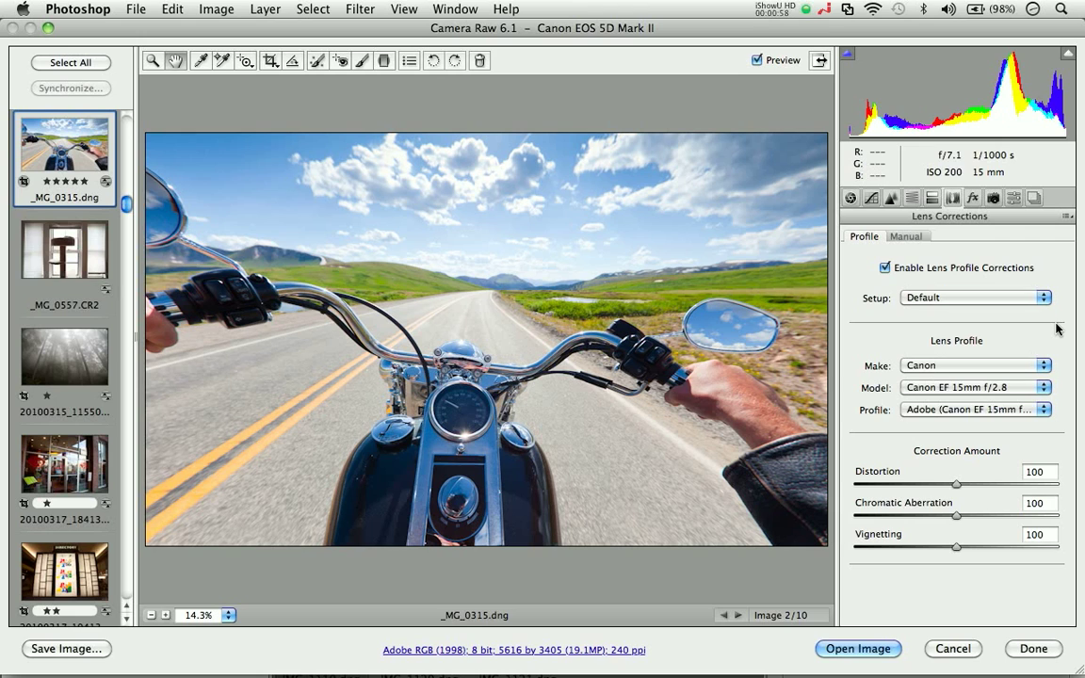
pyautogui.click(970, 387)
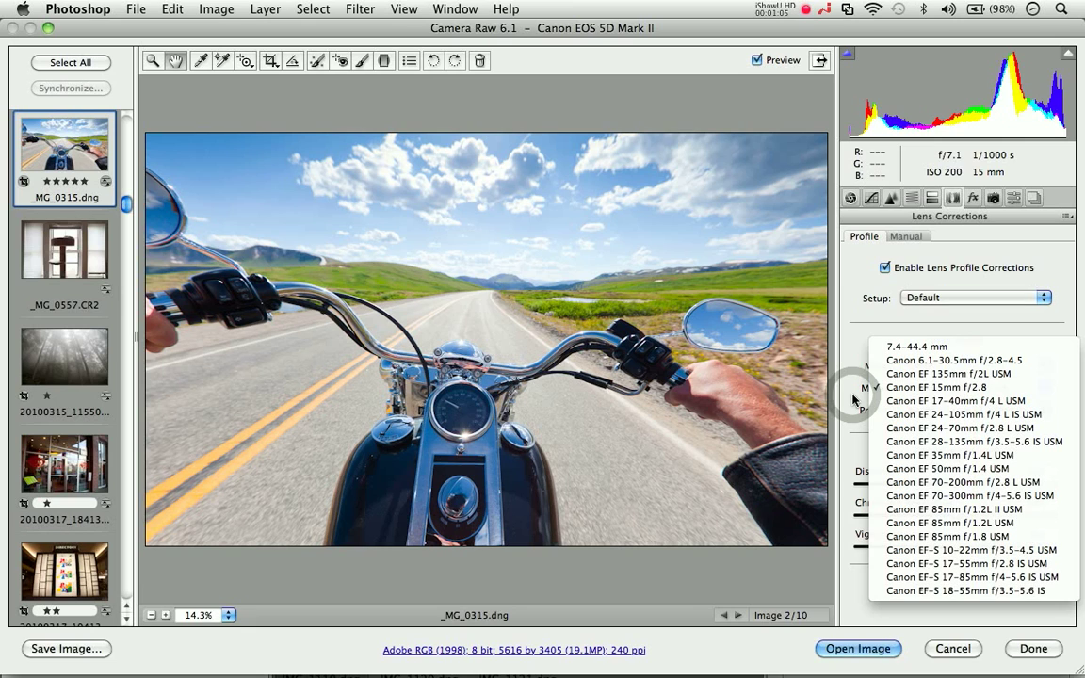
pyautogui.click(853, 400)
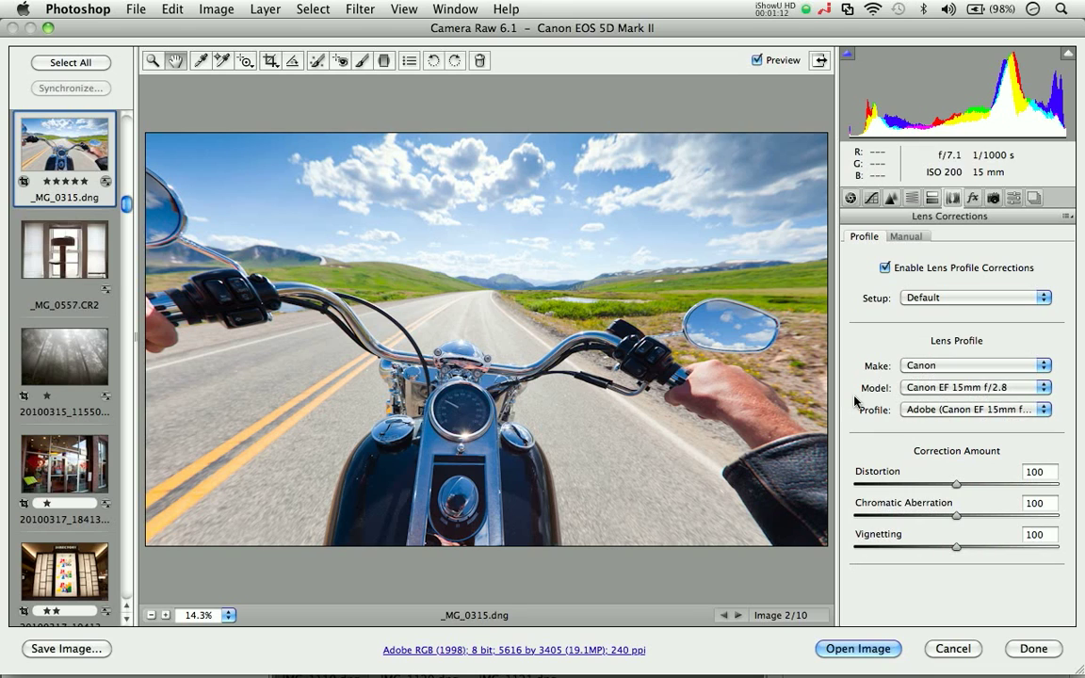
# - Enable lens profile corrections for the window and cat tree photo _MG_0557.CR2
pyautogui.click(102, 273)
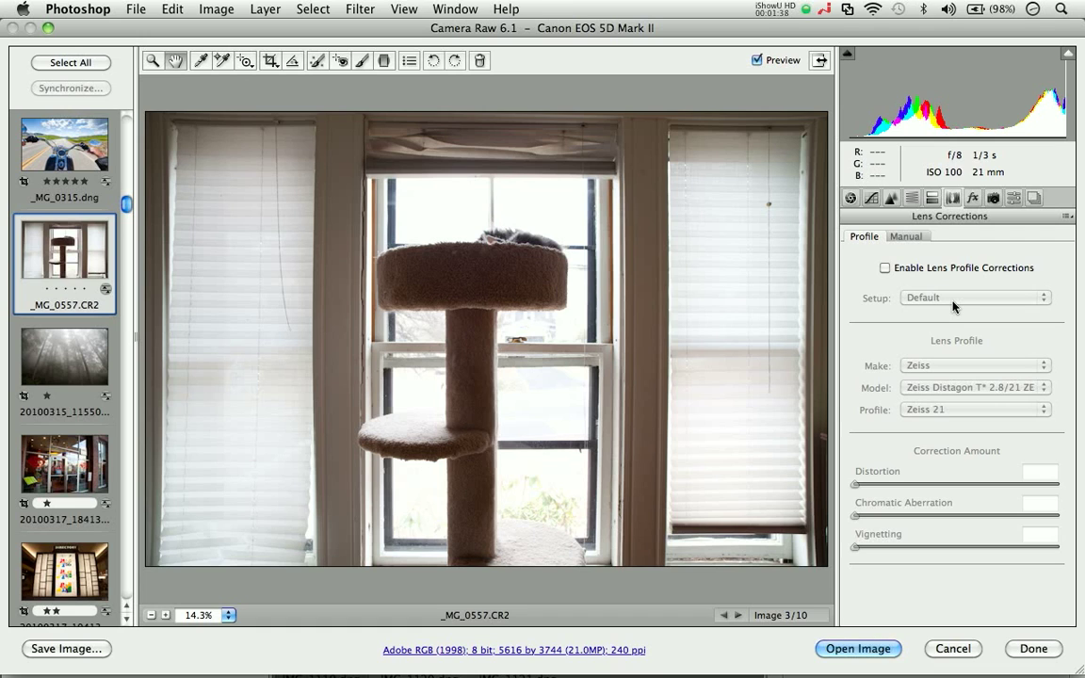
pyautogui.click(901, 269)
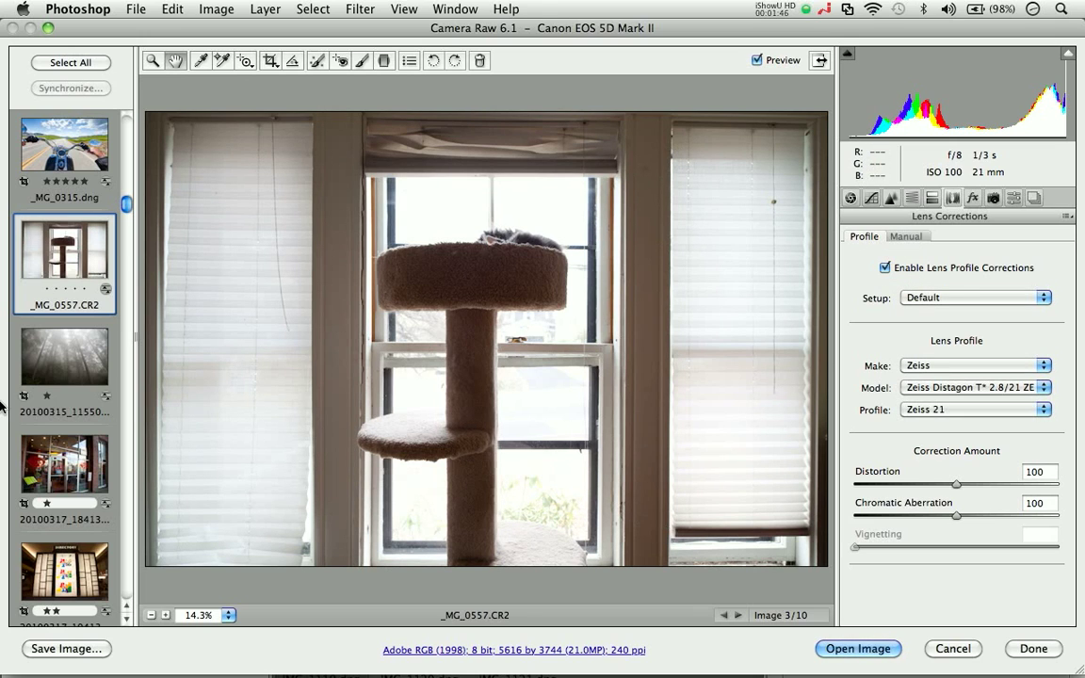
# - Enable lens profile corrections for the foggy forest photo, with the vignetting correction at 0 and the distortion correction at 68
pyautogui.click(70, 359)
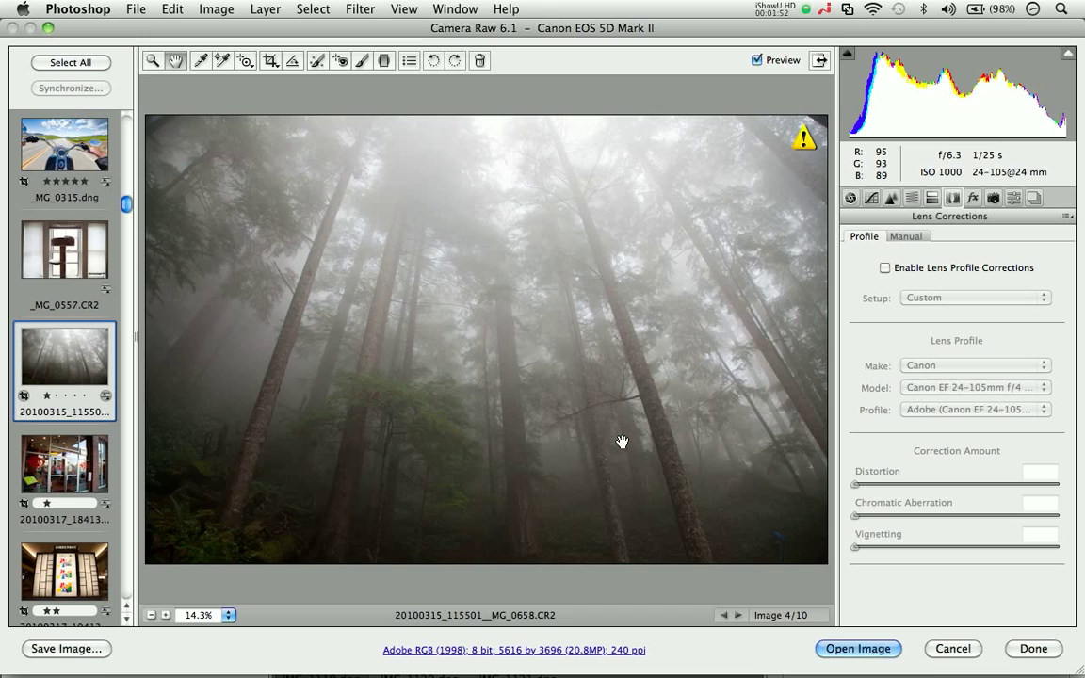
pyautogui.click(884, 268)
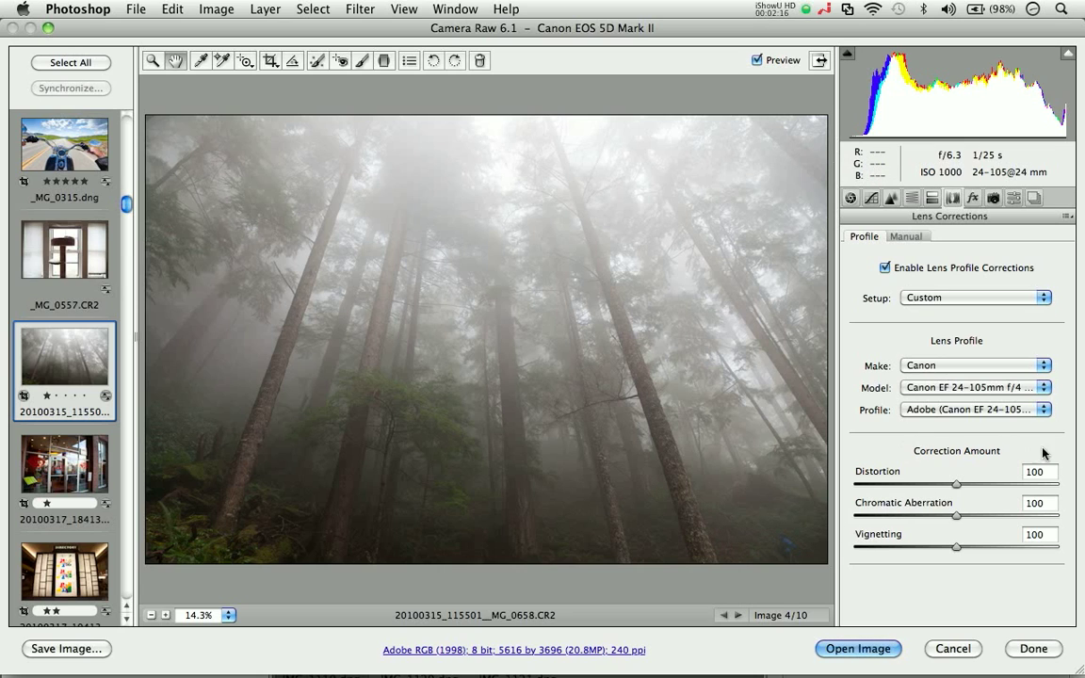
pyautogui.click(943, 550)
pyautogui.moveTo(944, 550); pyautogui.dragTo(852, 550)
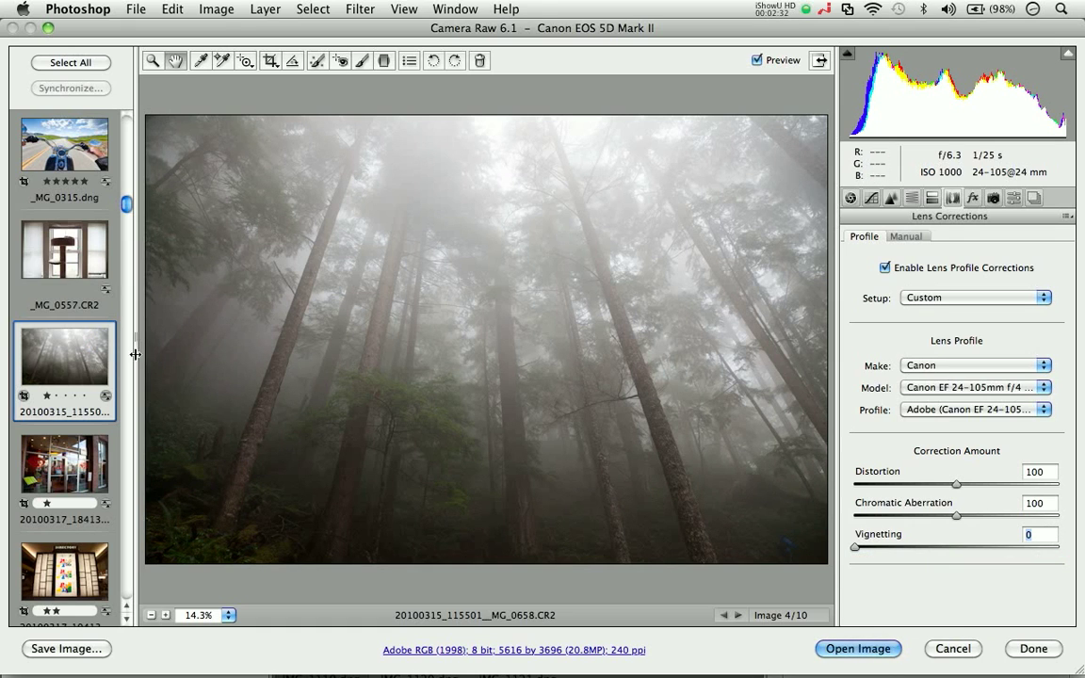
pyautogui.moveTo(954, 483); pyautogui.dragTo(923, 487)
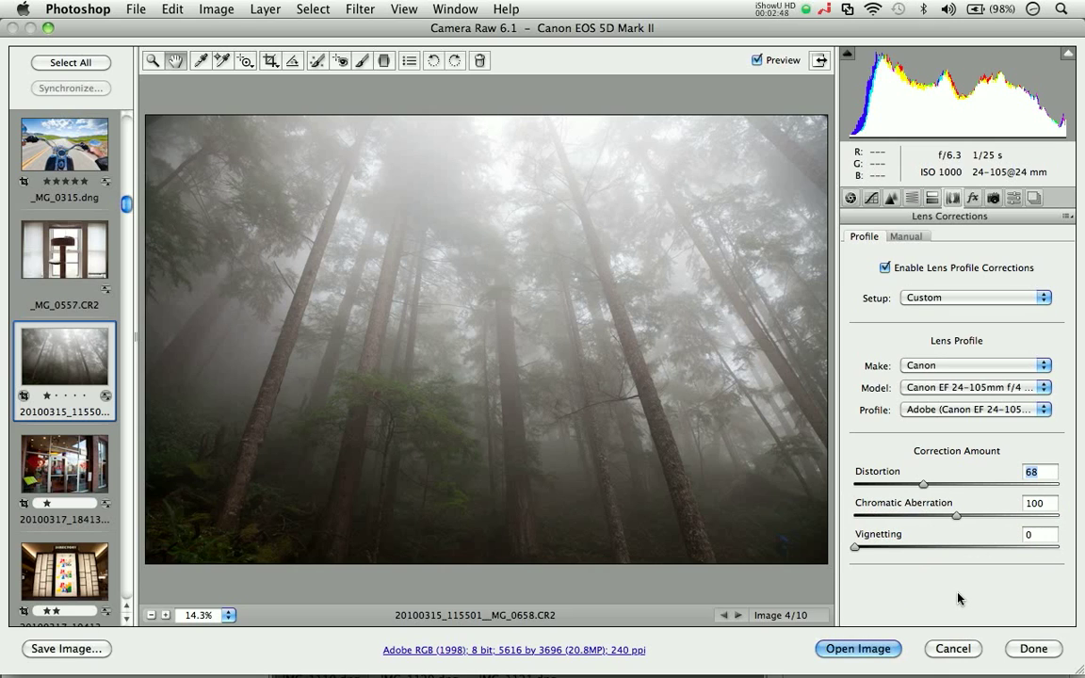
# - Enable lens profile corrections for the noodle house storefront photo and for the mall directory photo
pyautogui.click(64, 470)
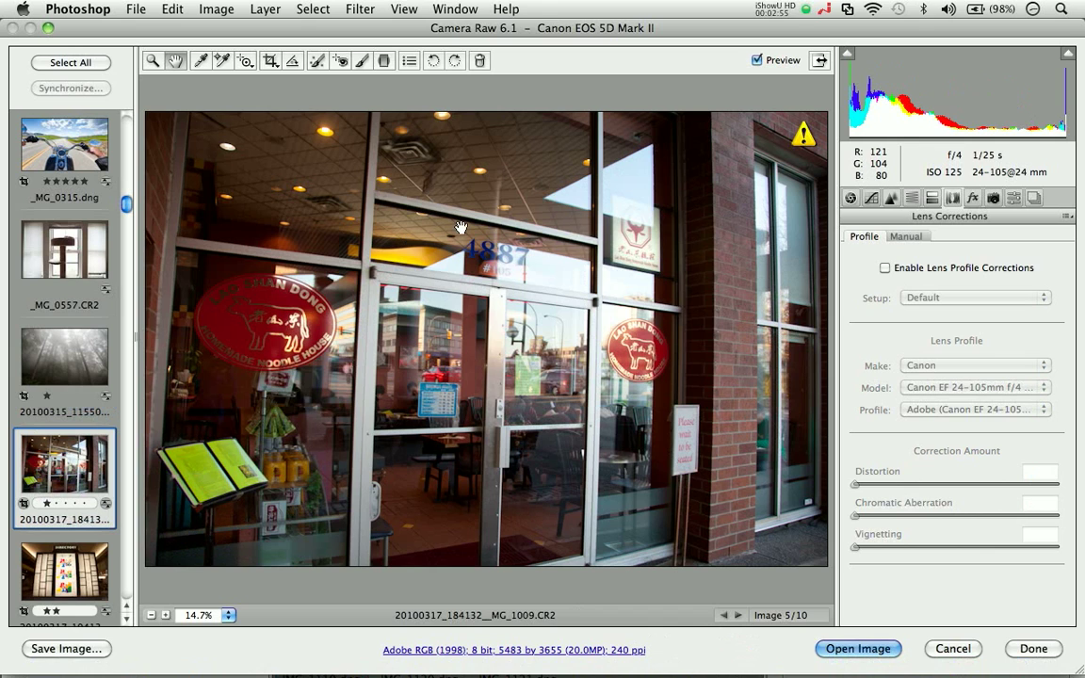
pyautogui.click(885, 268)
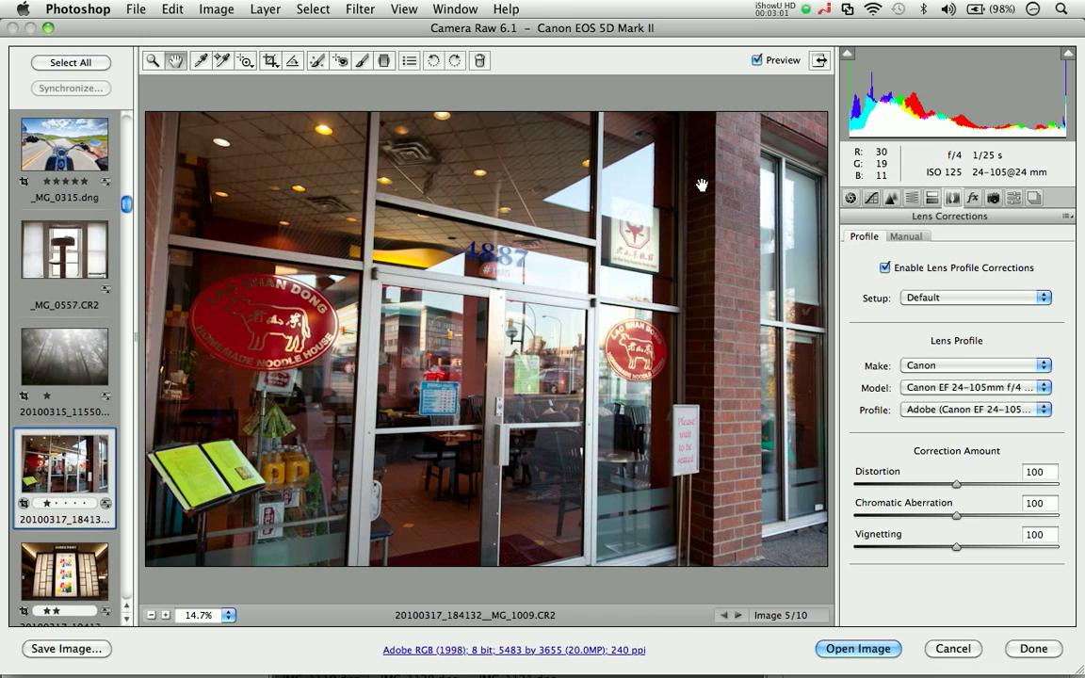
pyautogui.click(64, 570)
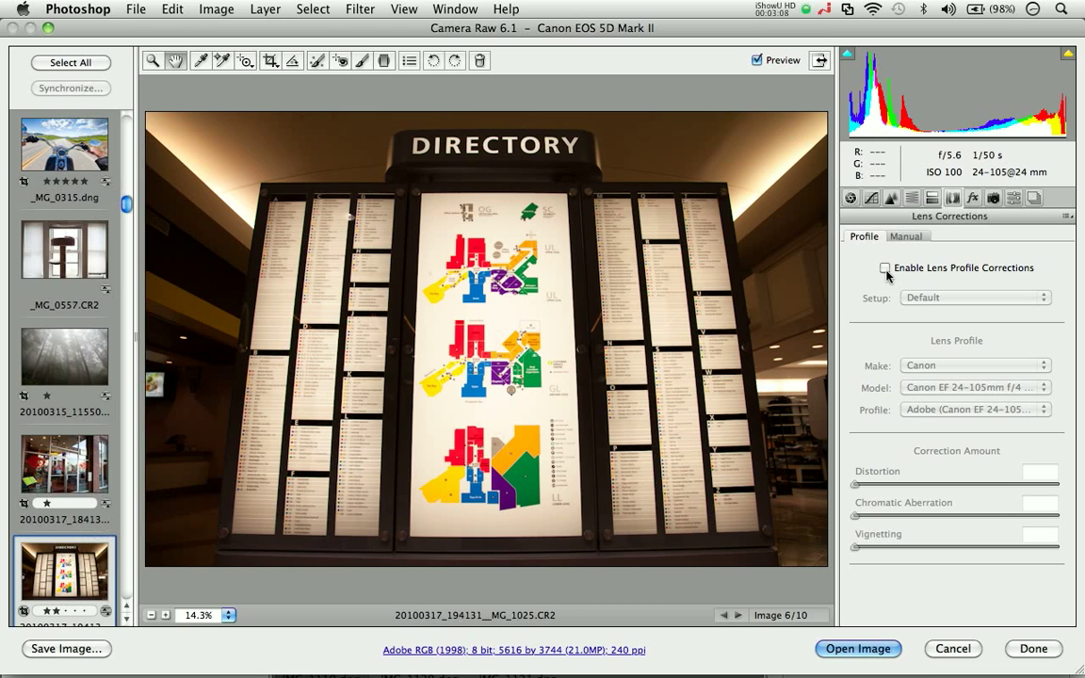
pyautogui.click(885, 268)
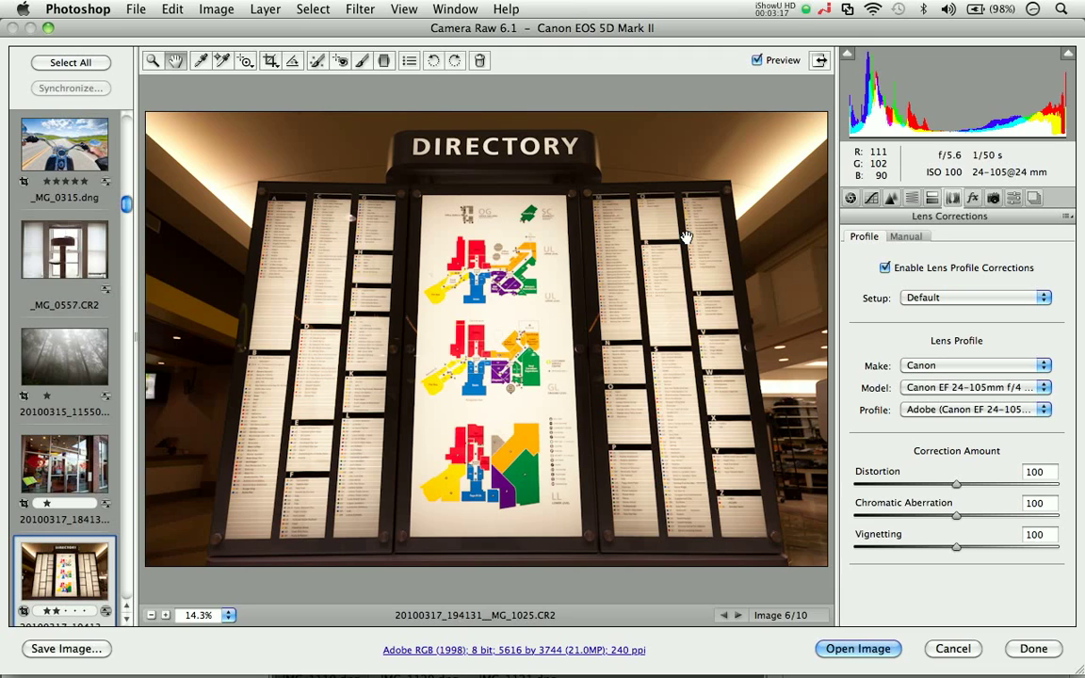
# - Set the directory photo's manual vertical transform to -32 and crop it with Constrain to Image
pyautogui.click(905, 236)
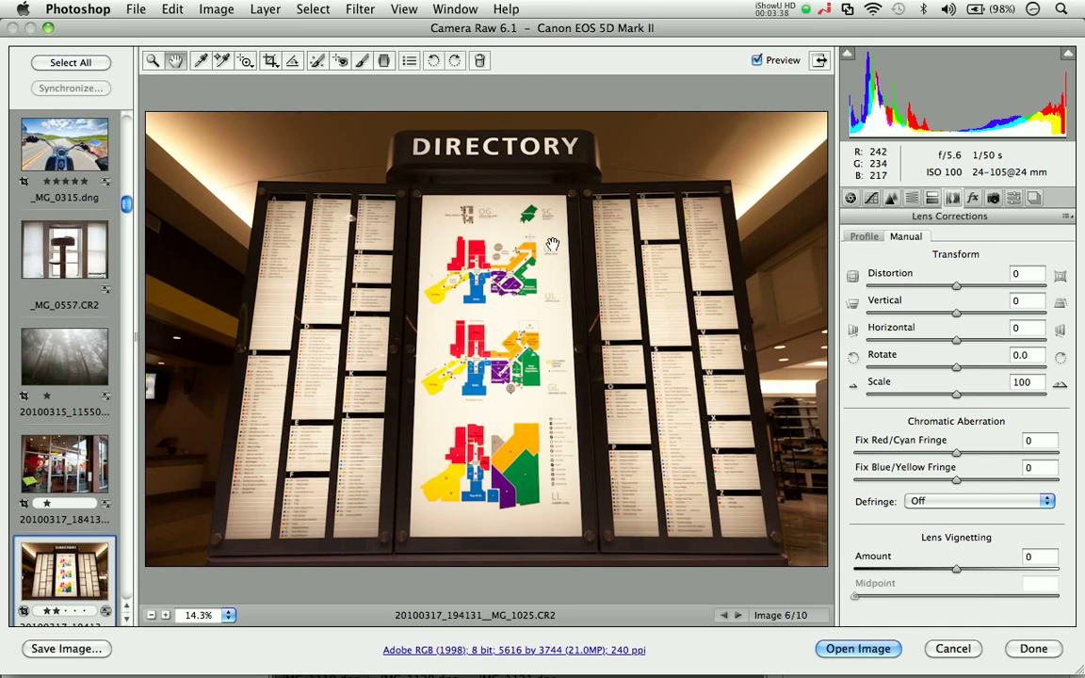
pyautogui.moveTo(951, 313); pyautogui.dragTo(925, 314)
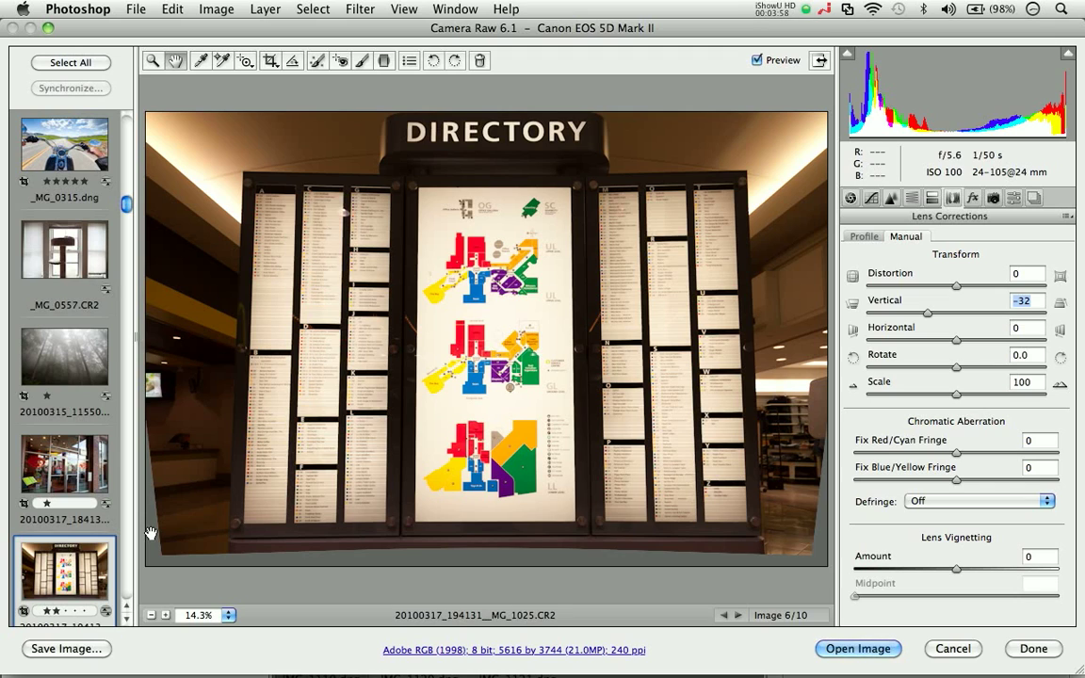
pyautogui.click(271, 61)
pyautogui.click(273, 64)
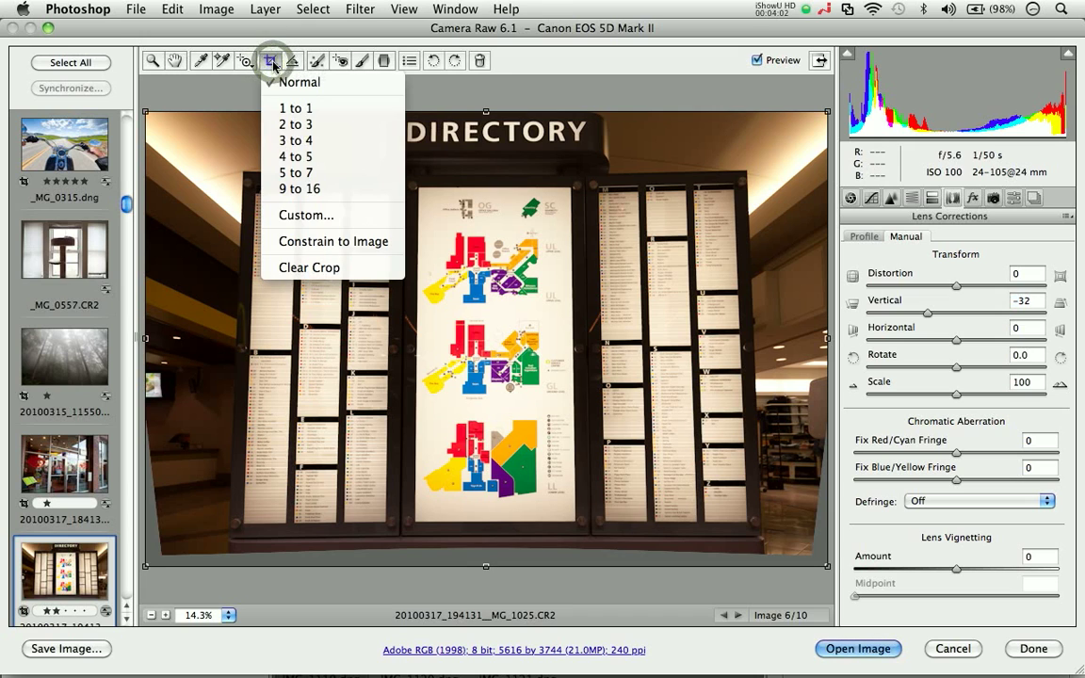
pyautogui.click(326, 237)
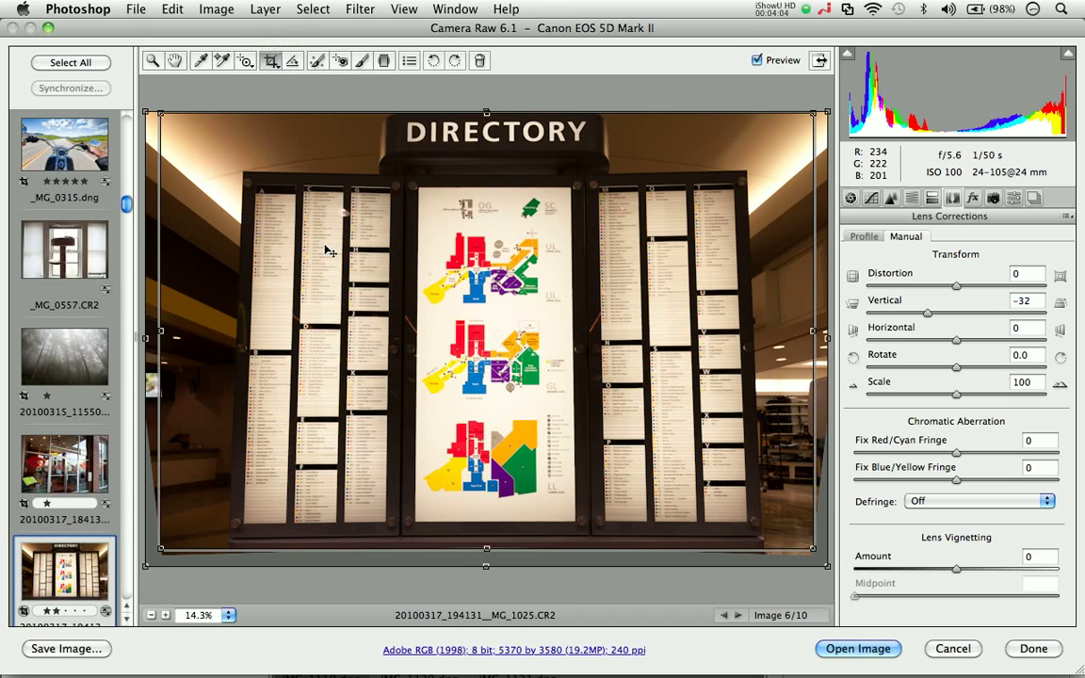
pyautogui.click(179, 61)
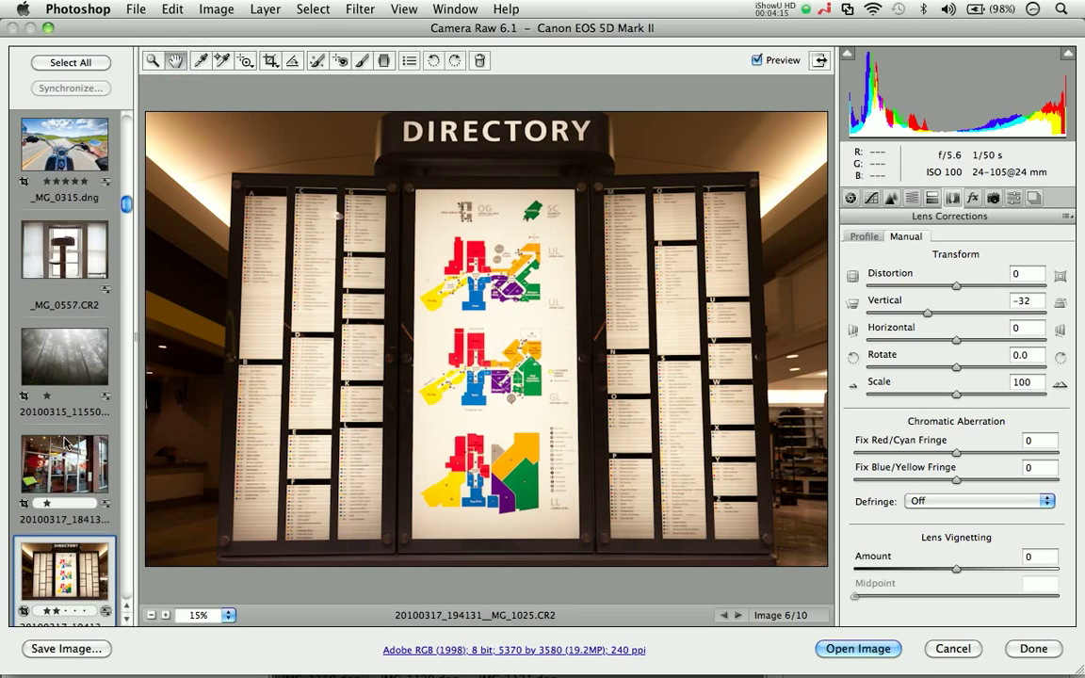
# - Enable lens profile corrections for the stone-house street photo IMG_00719815.dng
pyautogui.scroll(-3, 66, 443)
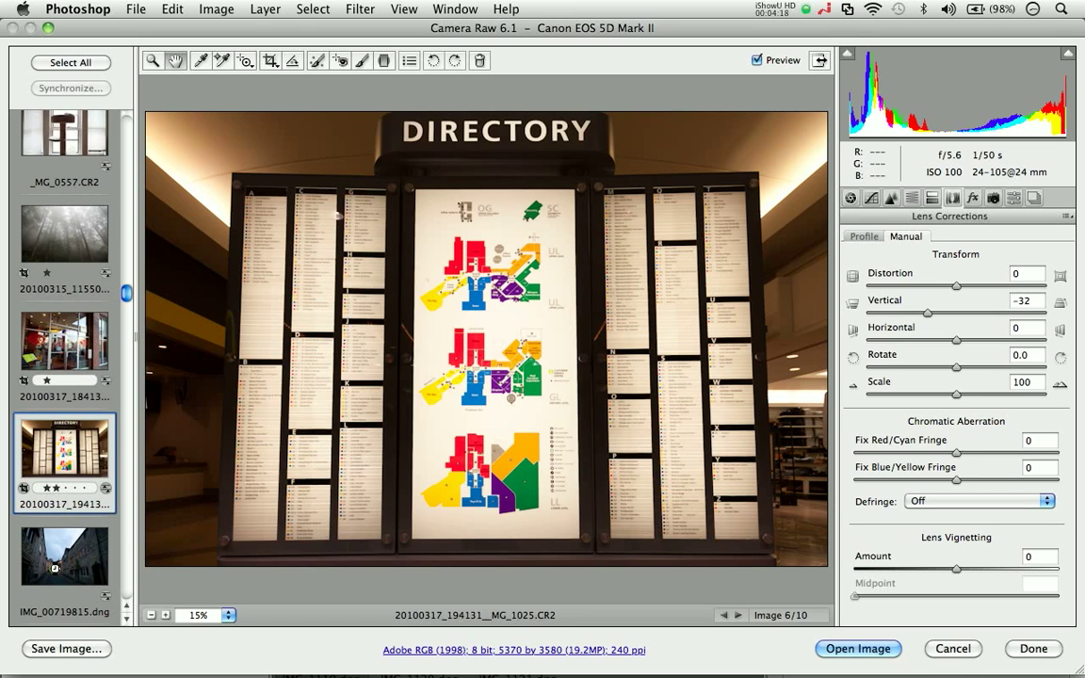
pyautogui.click(55, 568)
pyautogui.click(867, 240)
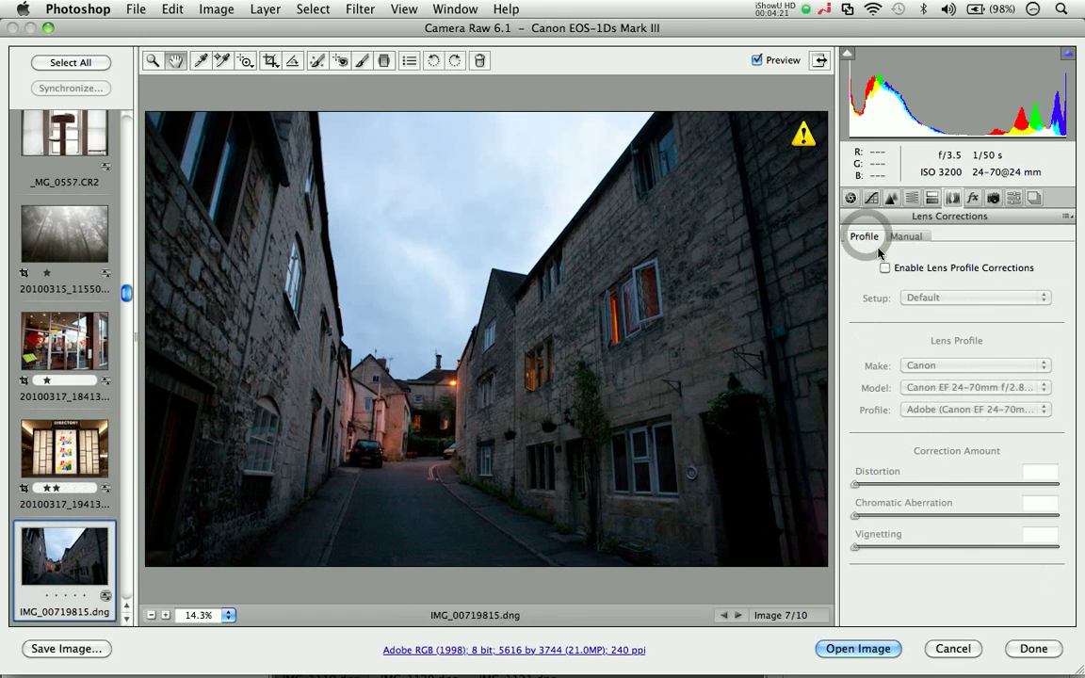
pyautogui.click(885, 267)
# - Open the skyscraper photo IMG_1123.CR2 and review its manual and profile lens correction settings
pyautogui.scroll(-1, 78, 398)
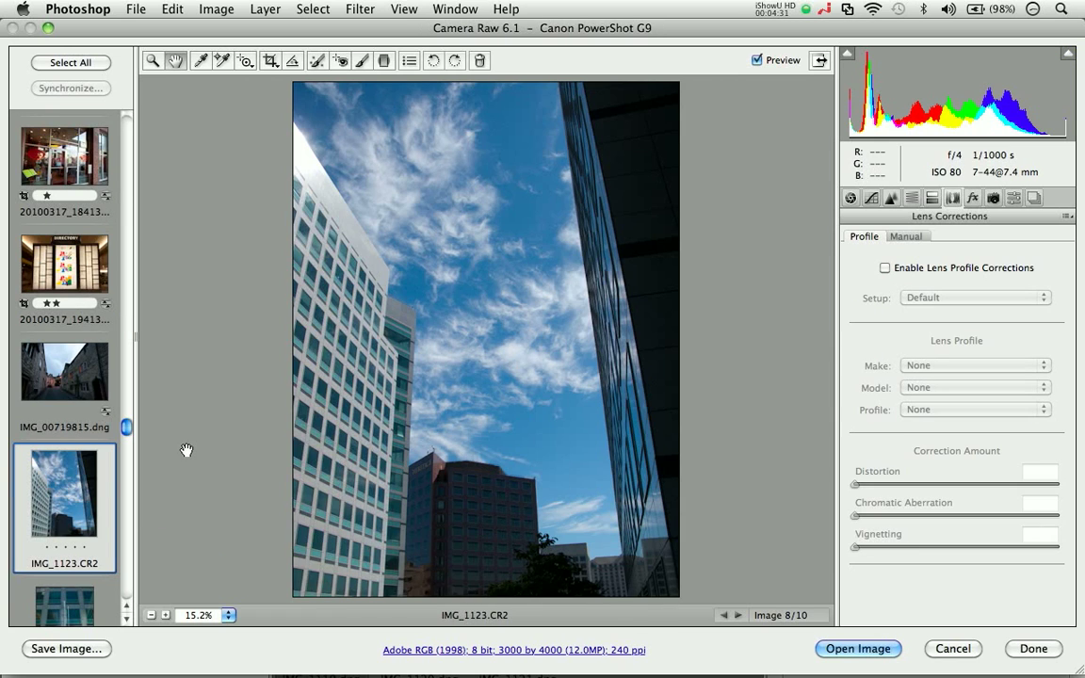
pyautogui.click(904, 237)
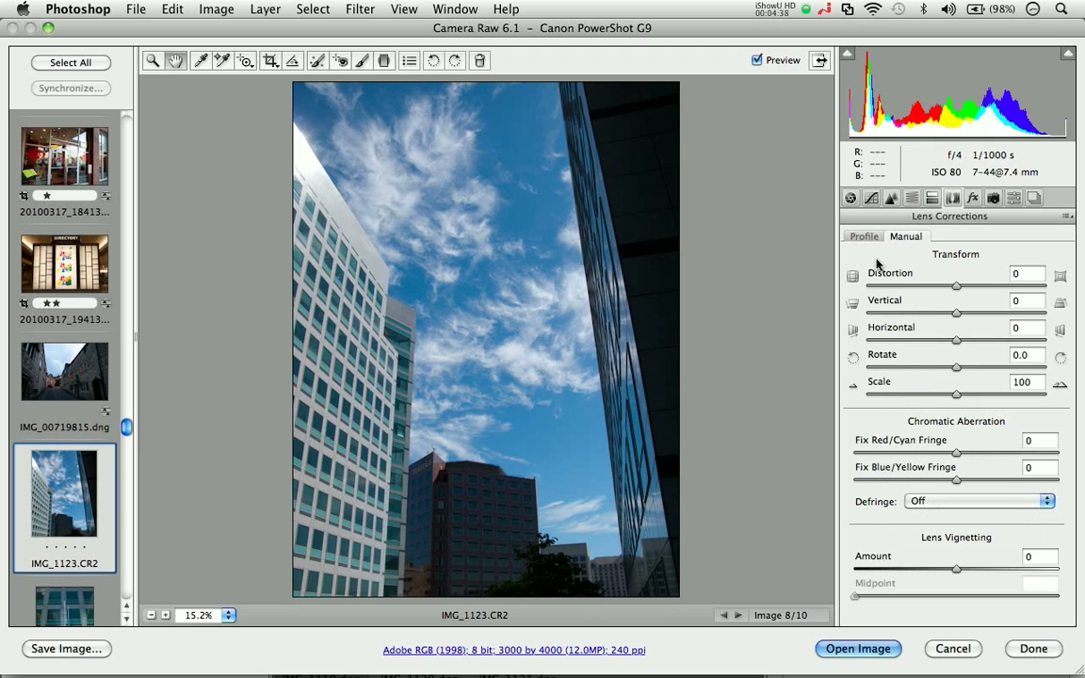
pyautogui.click(864, 237)
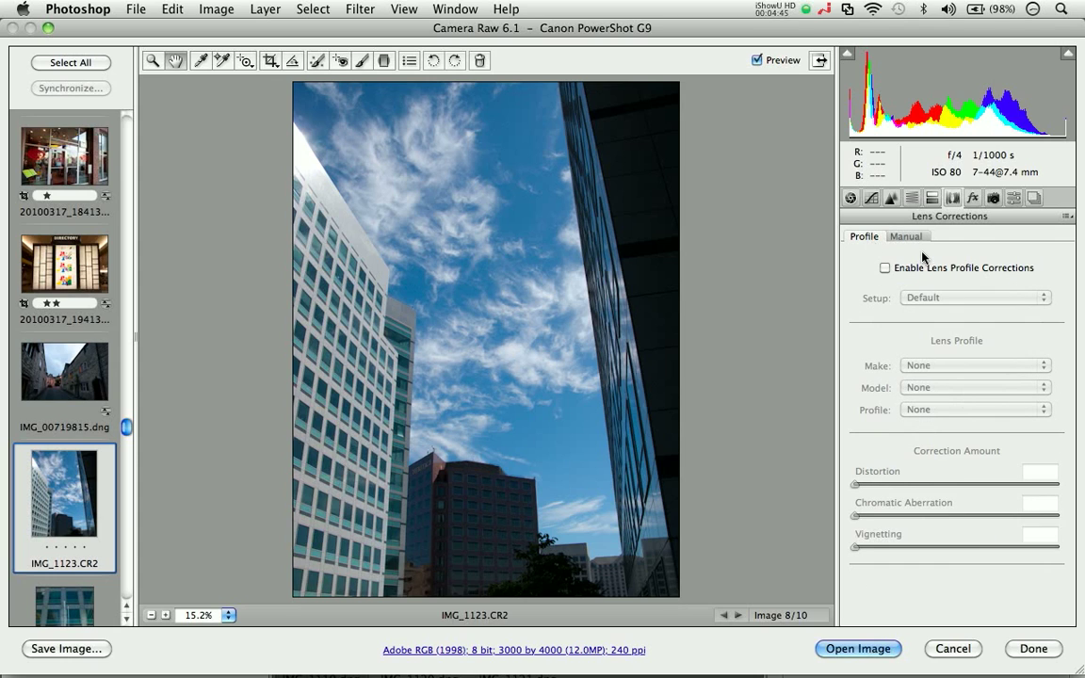
# - Review the Canon PowerShot G9 checkerboard project in Adobe Lens Profile Creator and enable lens profile corrections for IMG_1123.CR2 in Camera Raw
pyautogui.press('super+Tab')
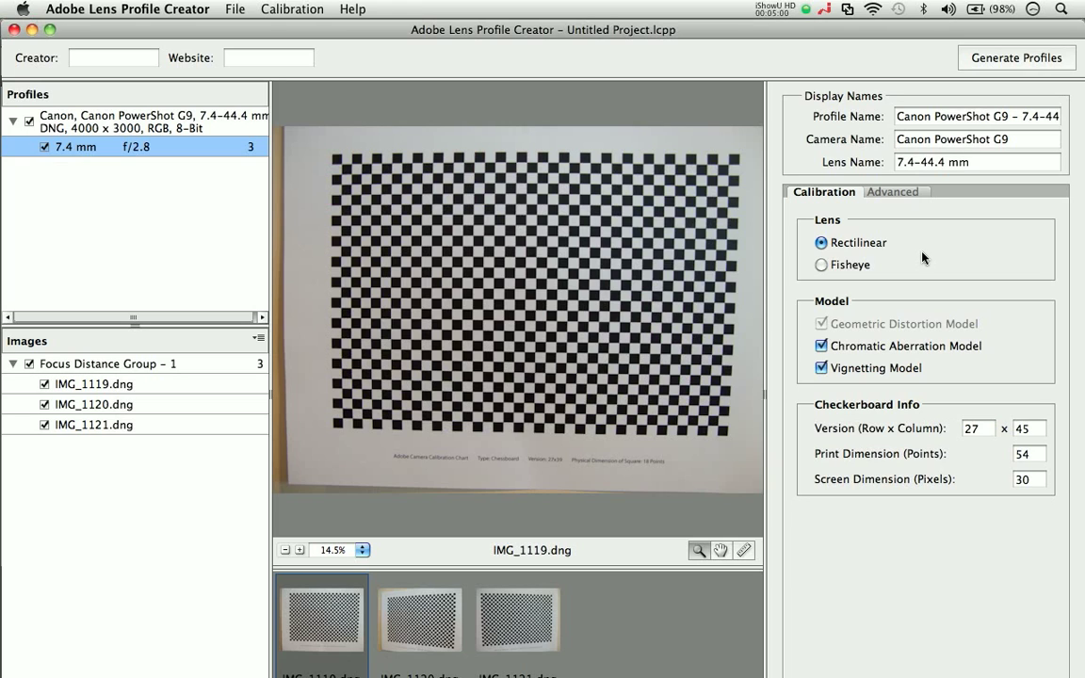
pyautogui.click(407, 631)
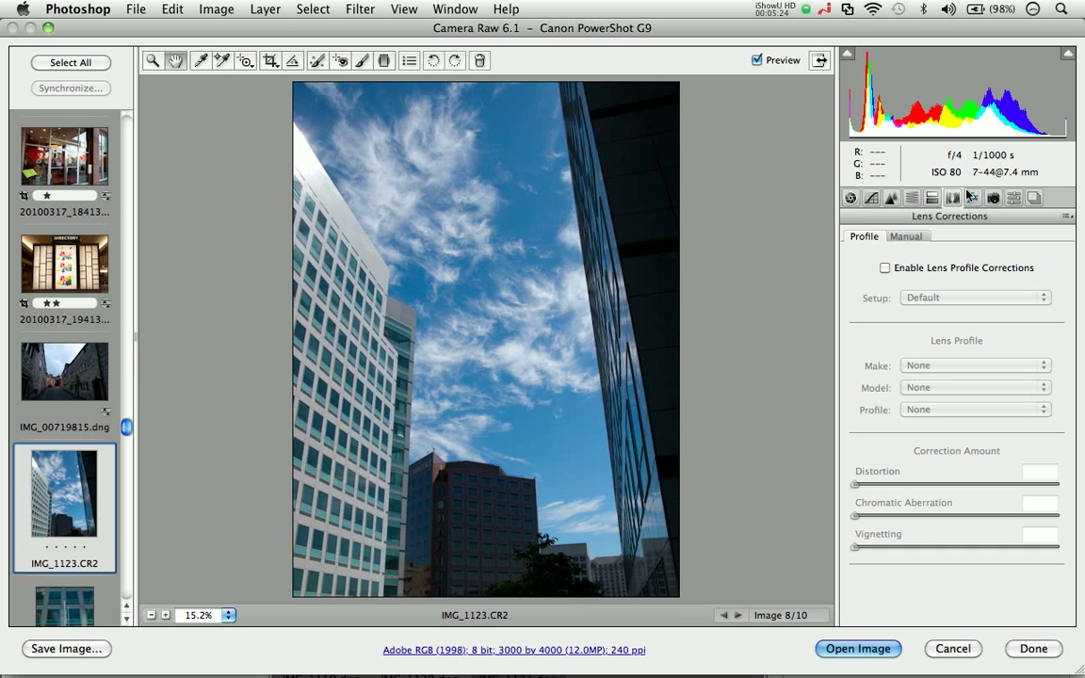
pyautogui.click(950, 269)
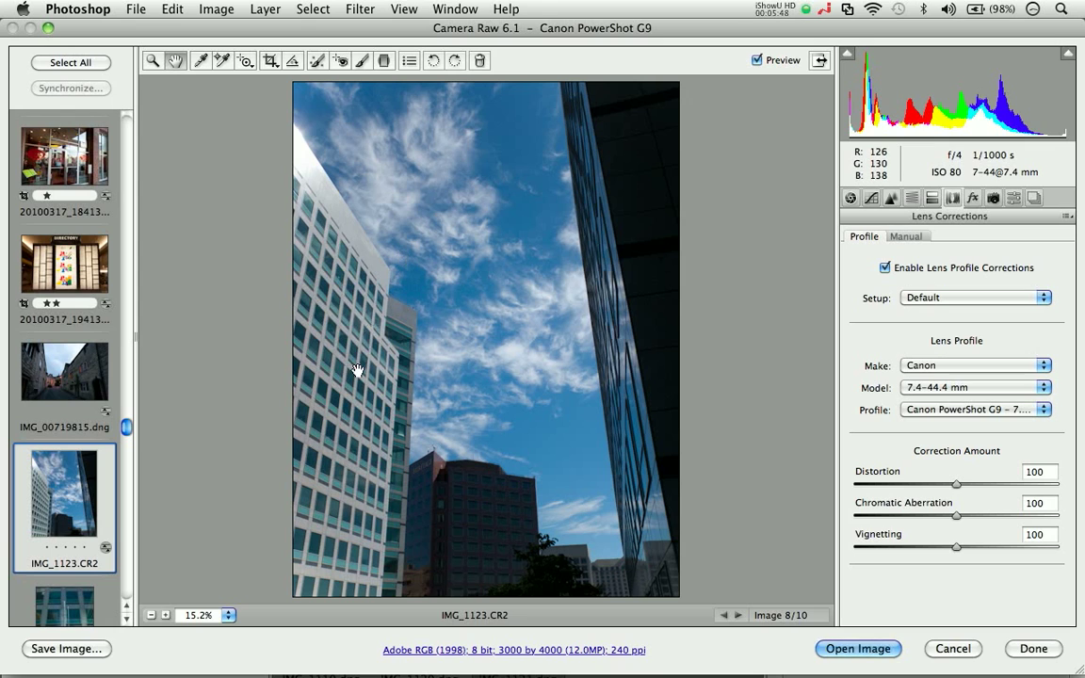
# - Set the manual distortion to +12 and the vertical transform to +12 for the darkroom door photo
pyautogui.scroll(-5, 104, 482)
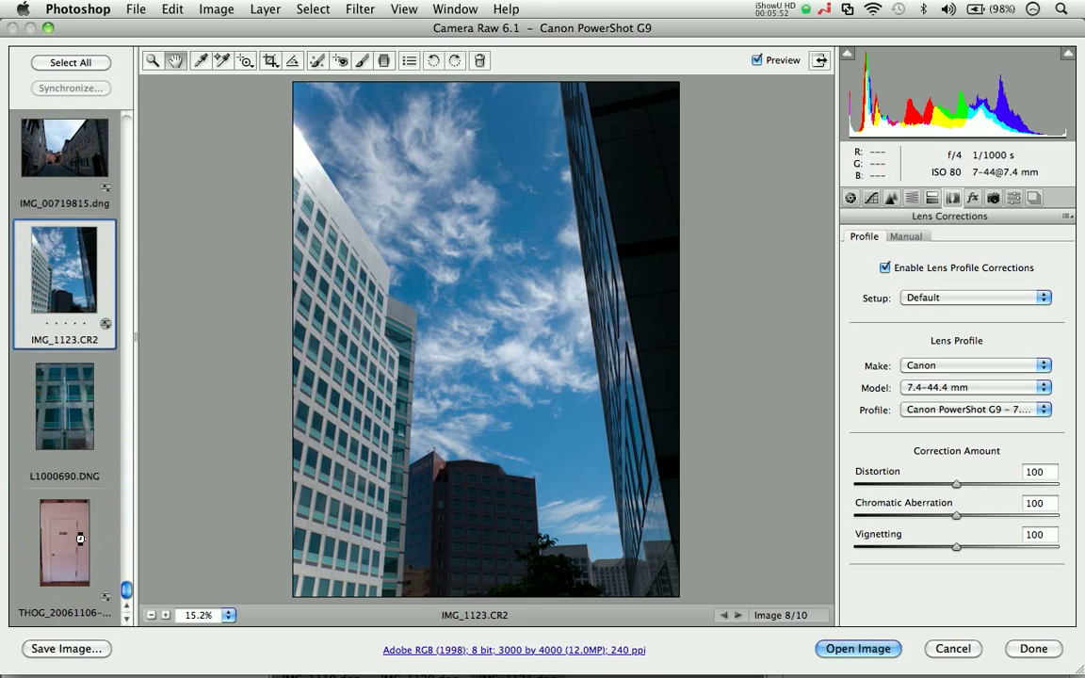
pyautogui.click(76, 527)
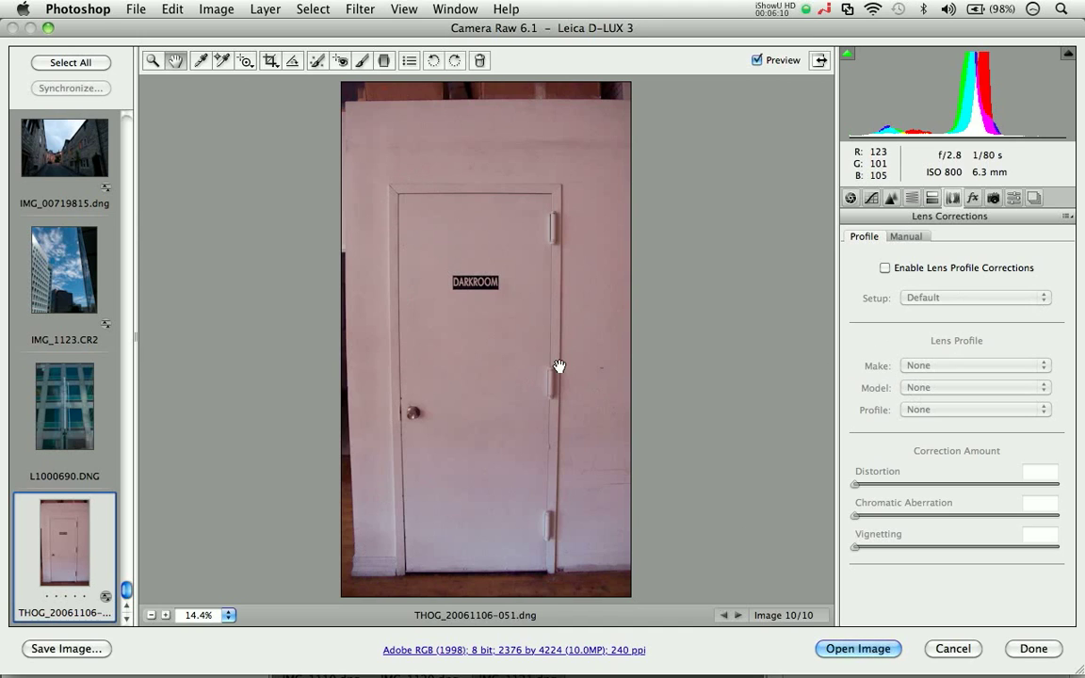
pyautogui.click(911, 237)
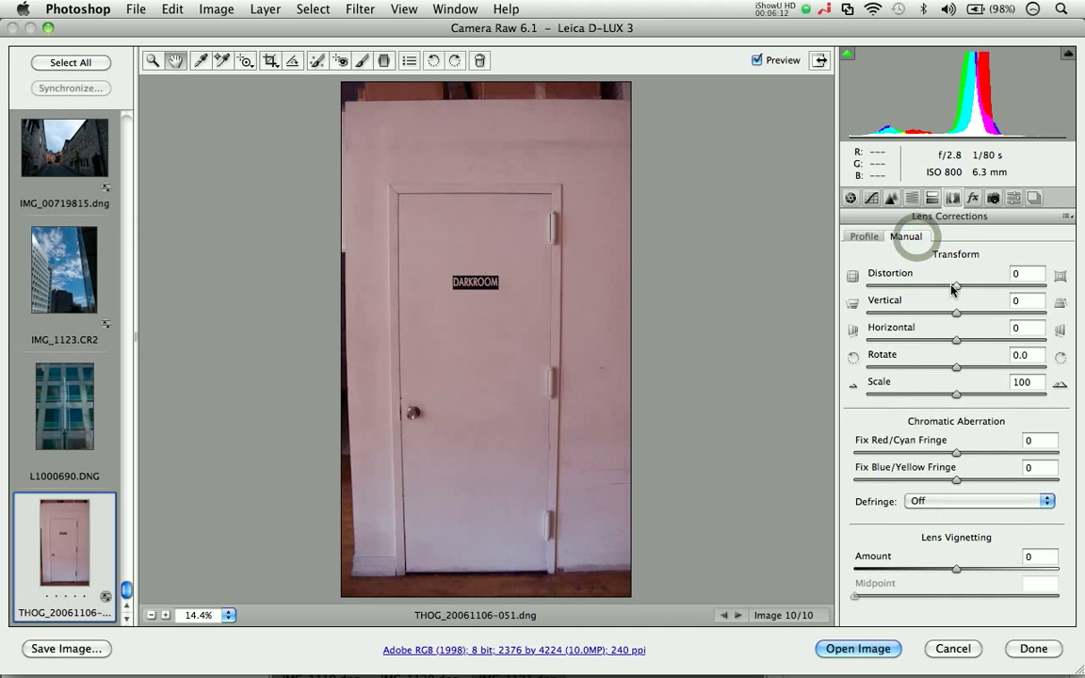
pyautogui.moveTo(956, 285); pyautogui.dragTo(968, 314)
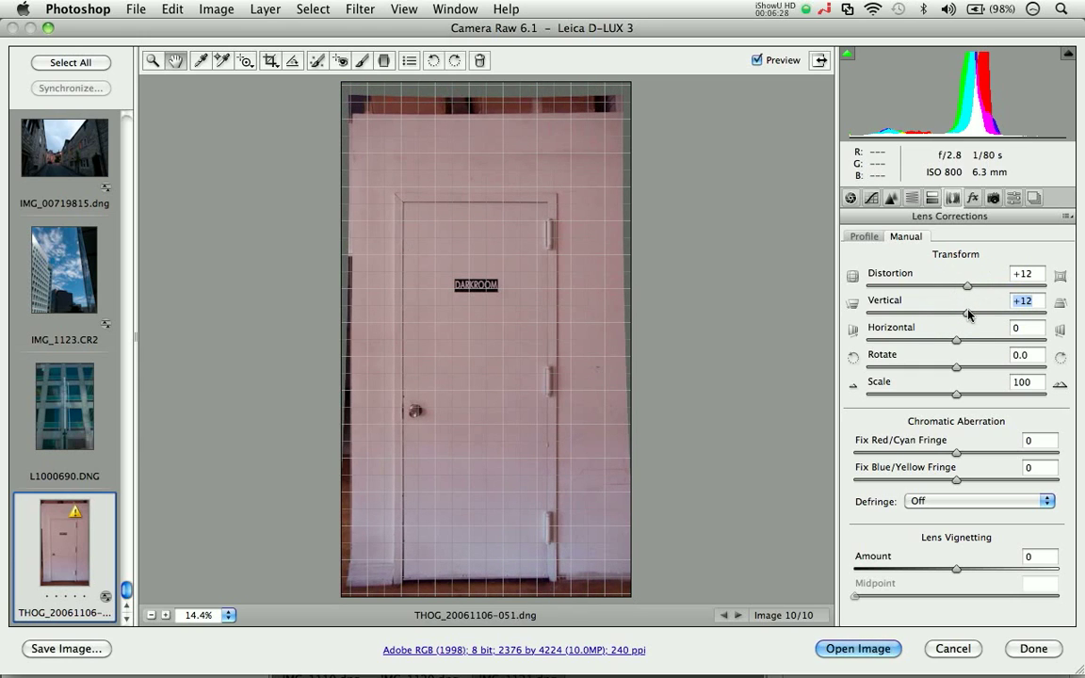